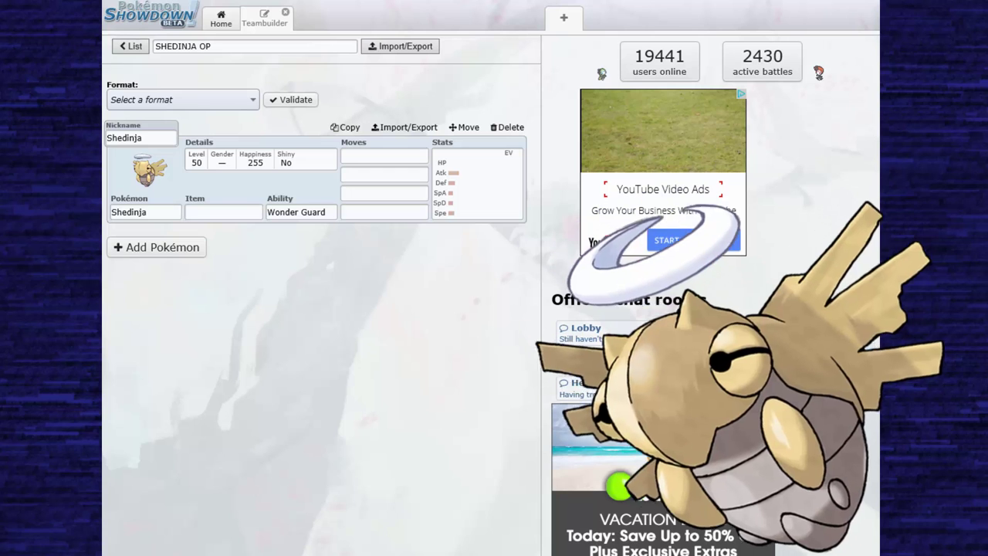
Mark Shedinja as shiny in its details
left_click(370, 155)
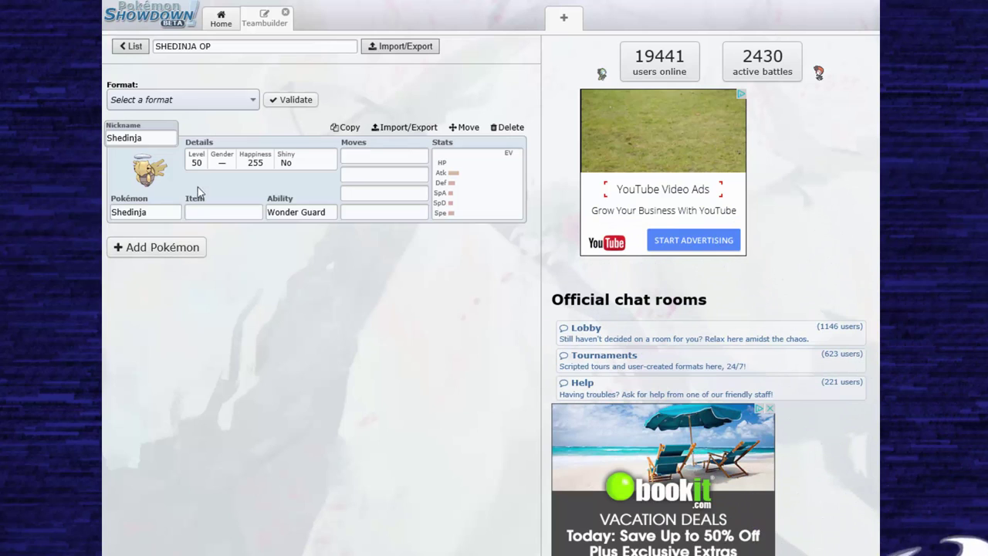
left_click(243, 160)
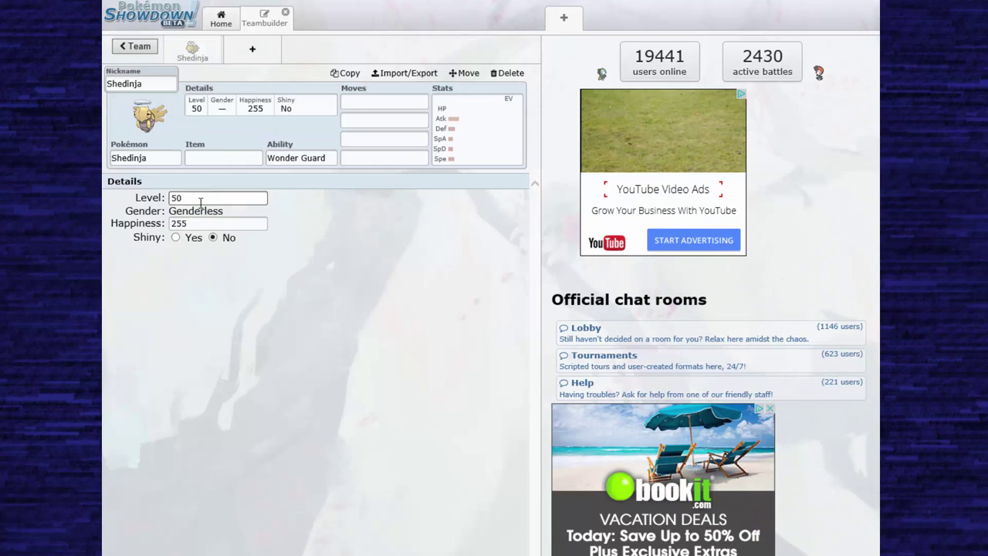
left_click(176, 238)
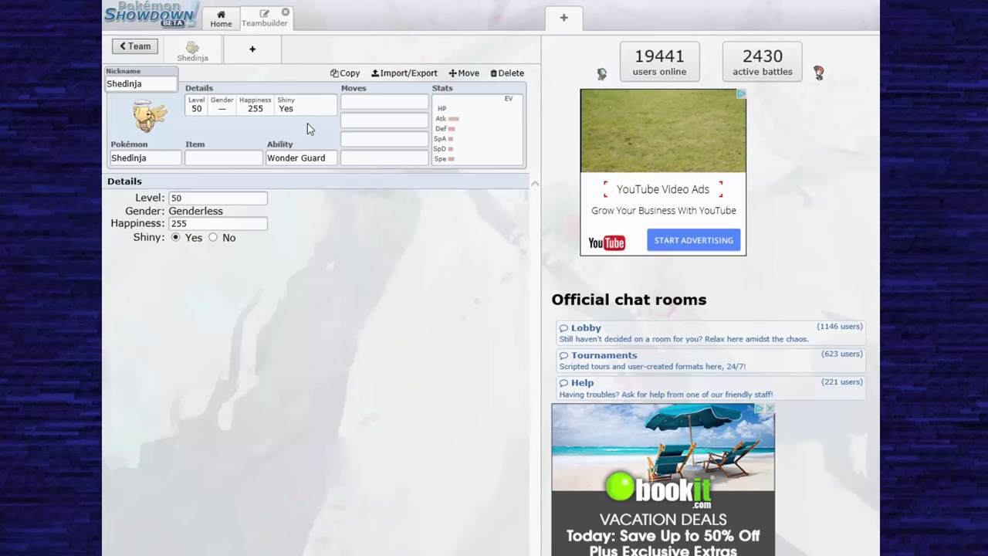
Set Shedinja's nature to Bold (+Def, -Atk) in its stats
left_click(370, 102)
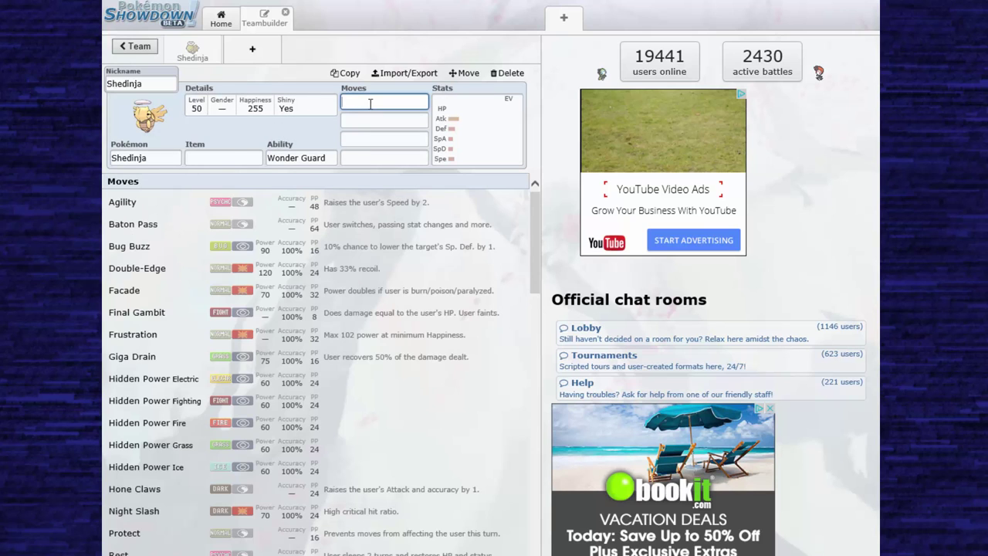
left_click(463, 133)
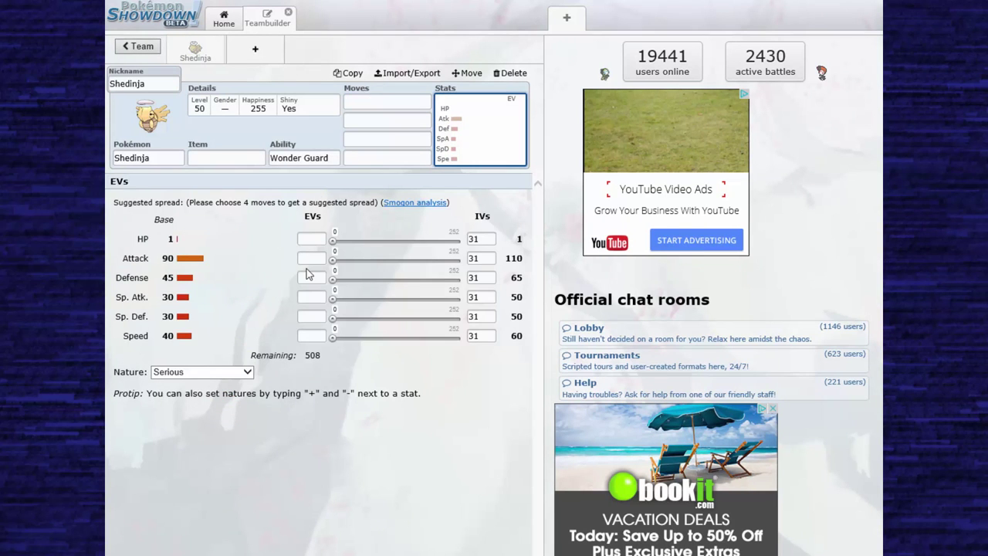
left_click(248, 374)
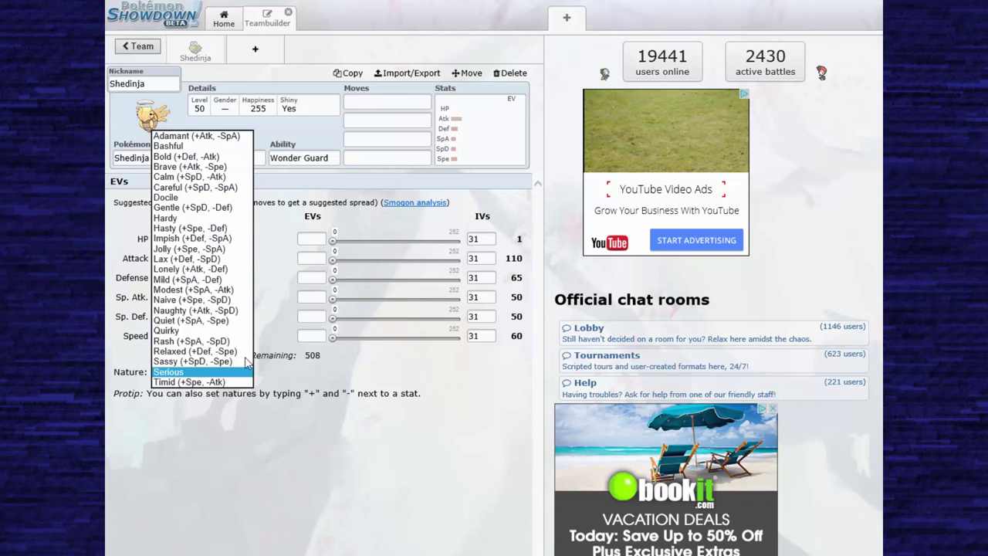
left_click(217, 157)
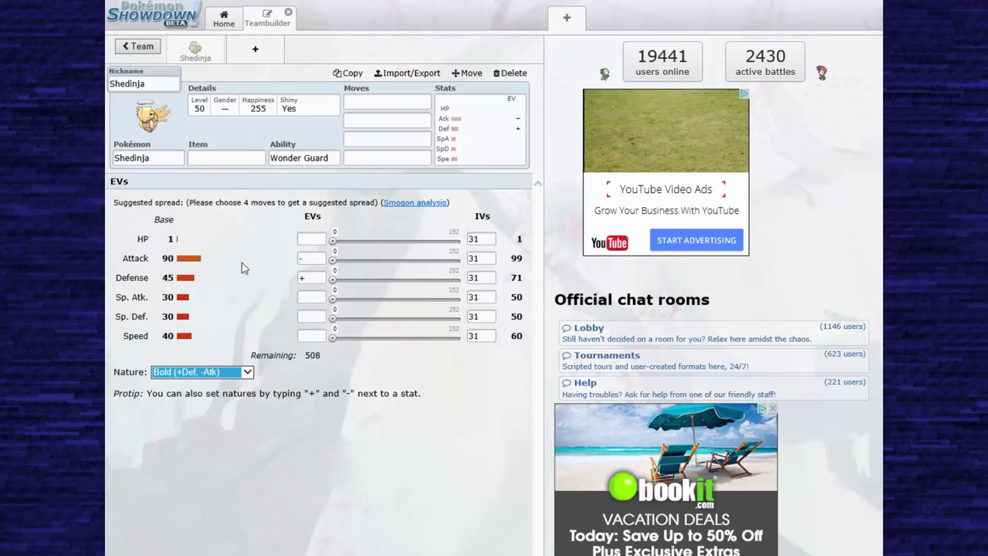
Assign Shedinja's EVs as 252 HP, 128 Defense and 128 Sp. Def
left_click(315, 240)
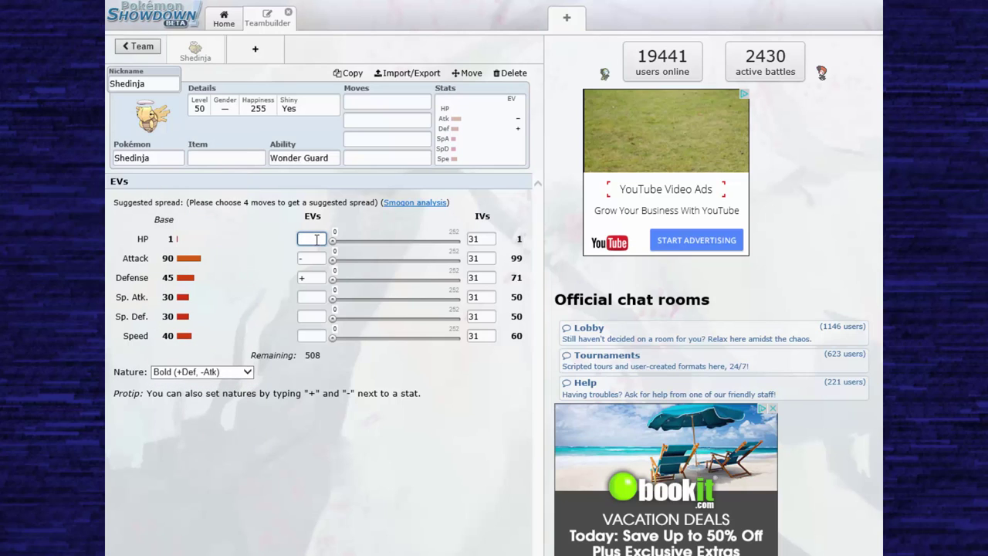
type("252")
left_click(315, 278)
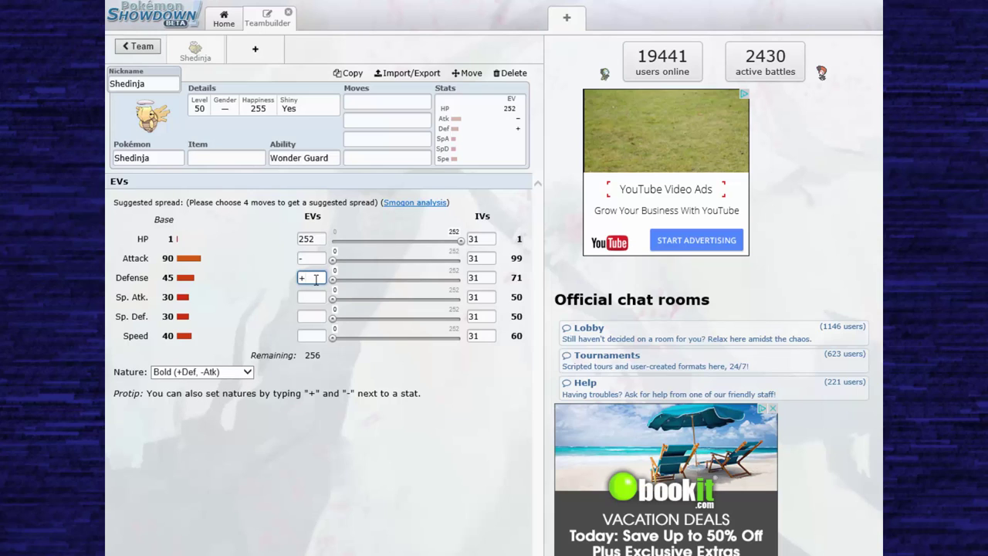
type("128")
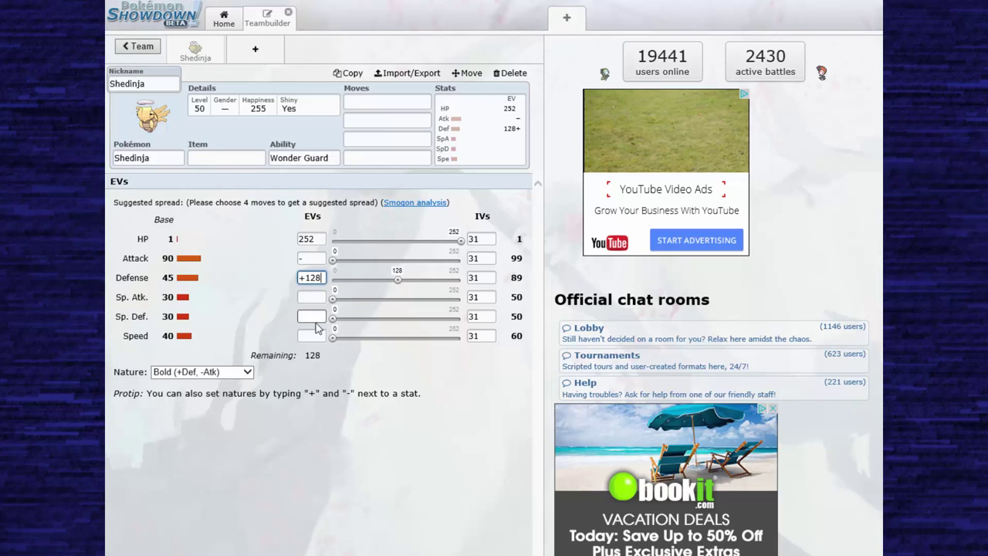
left_click(314, 319)
type("128")
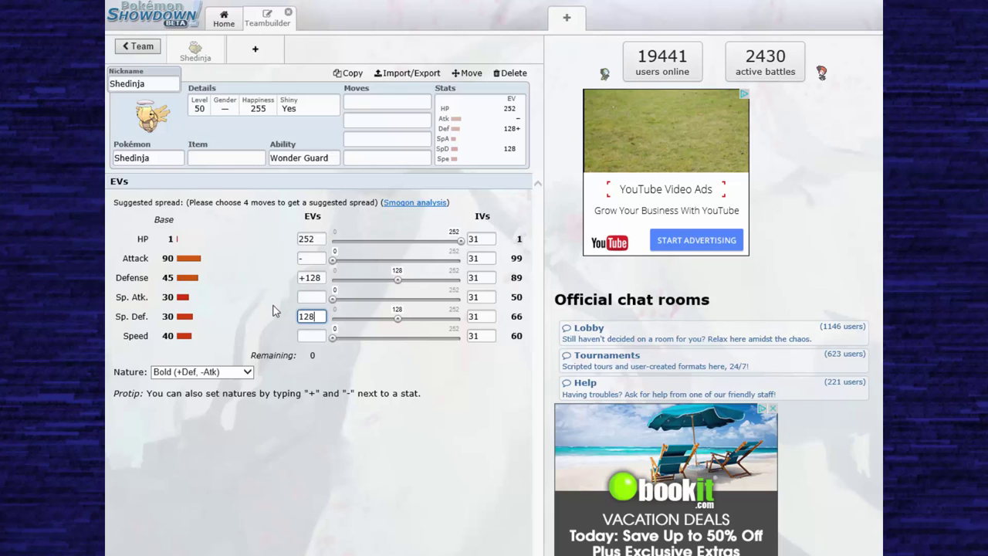
Add Harden as Shedinja's first move
left_click(367, 101)
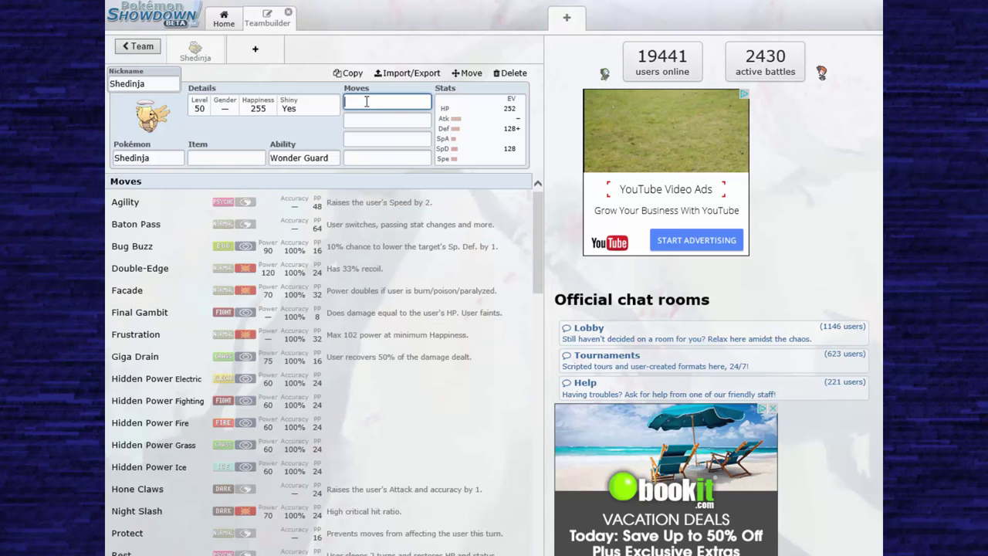
type("hare")
key("BackSpace")
type("de")
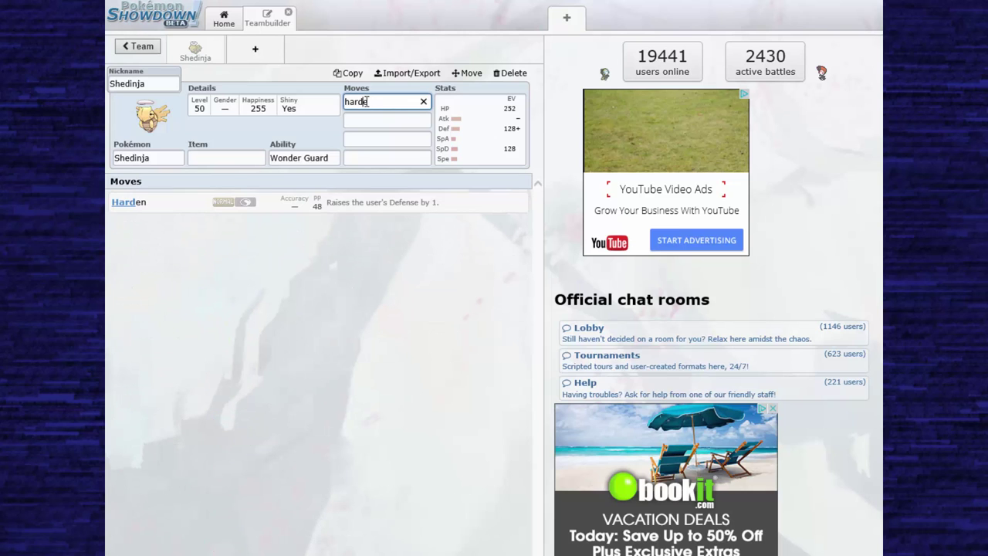
key("Return")
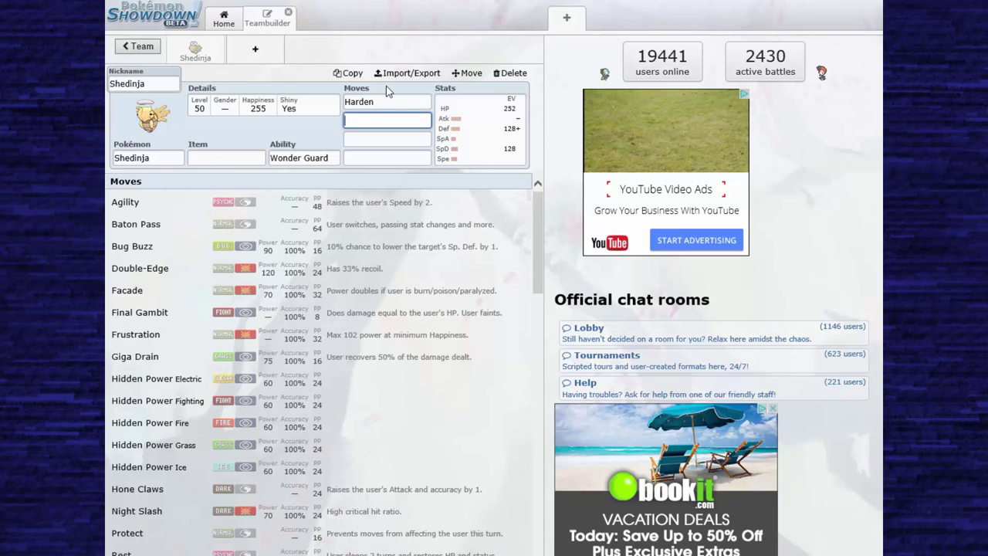
Add Substitute as the second move and Rest as the third move
type("subst")
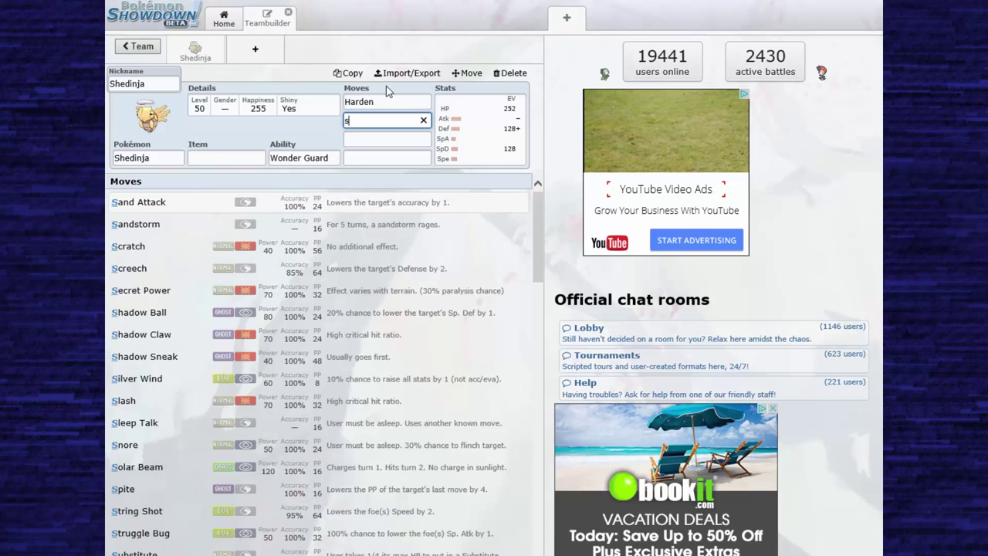
key("Return")
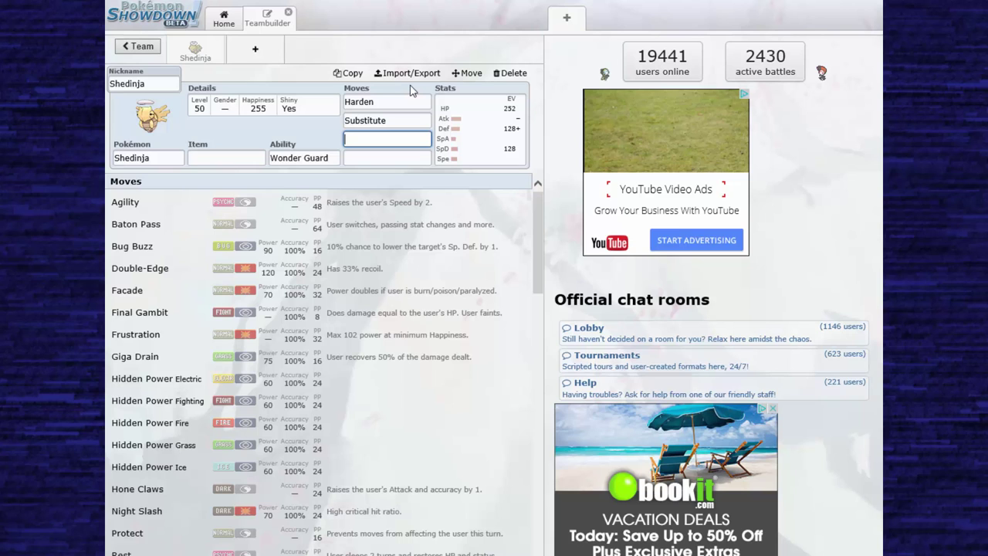
type("rest")
key("Return")
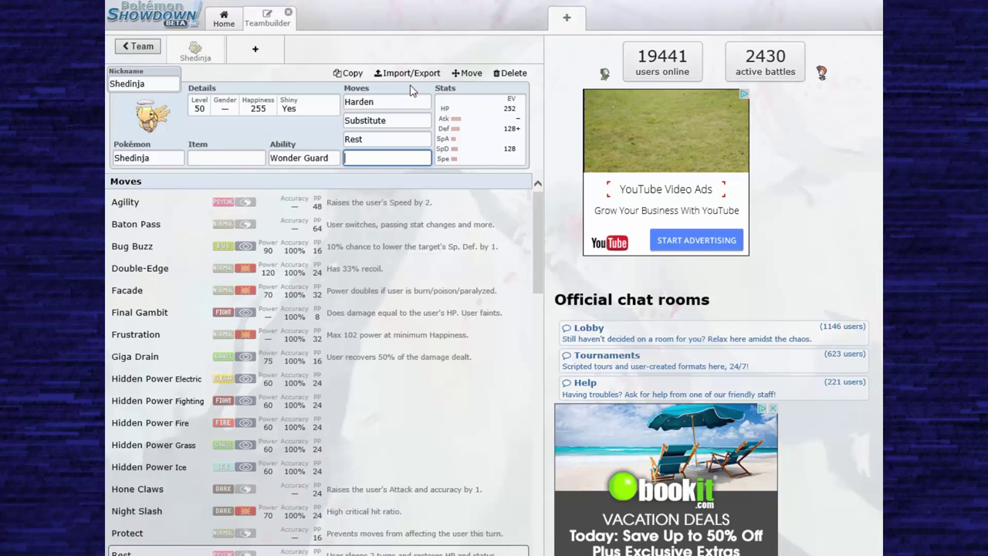
Add Double-Edge as Shedinja's fourth move
type("doub")
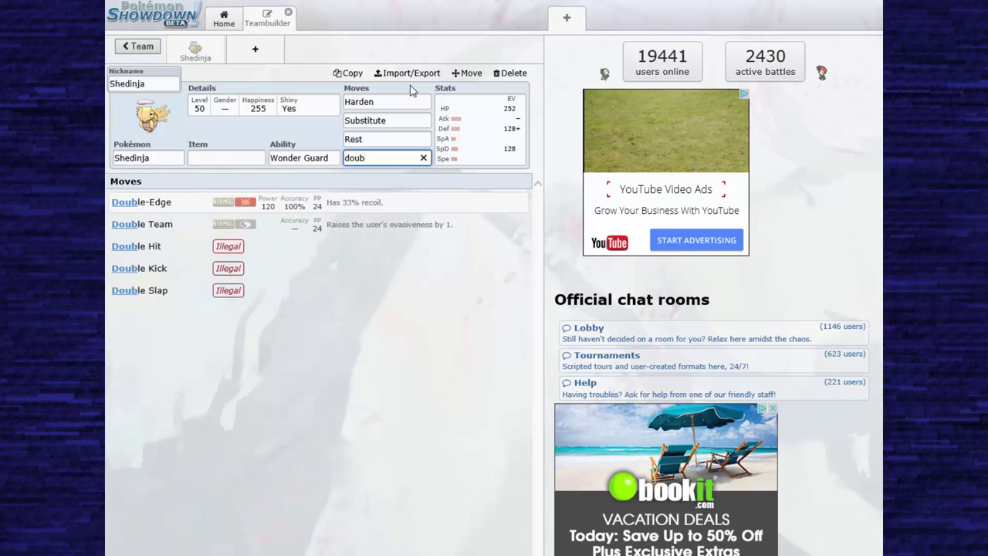
key("Return")
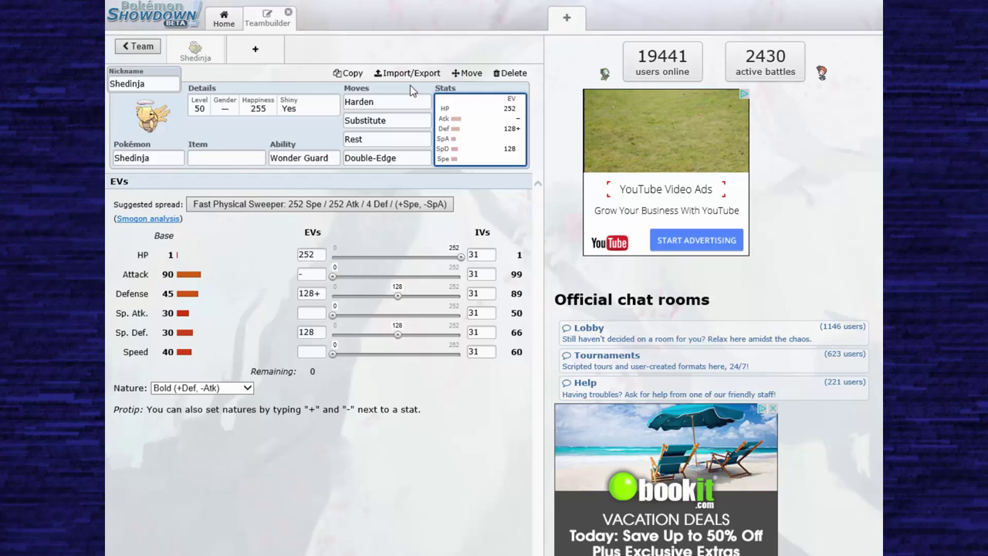
left_click(499, 189)
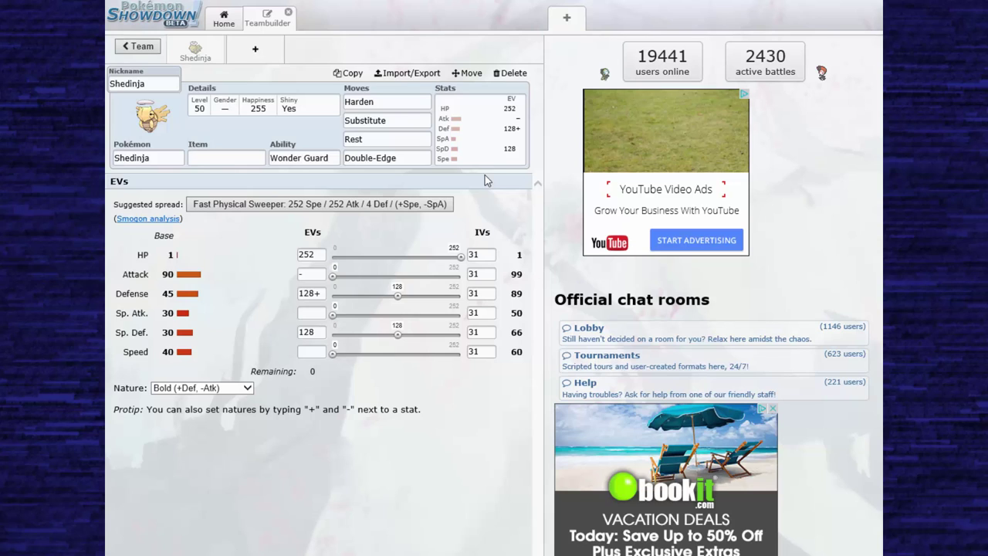
Replace Double-Edge with Bide in the fourth move slot
left_click(412, 157)
key("BackSpace")
key("BackSpace")
key("BackSpace")
key("BackSpace")
key("BackSpace")
key("BackSpace")
key("BackSpace")
key("BackSpace")
key("BackSpace")
key("BackSpace")
key("BackSpace")
type("Bide")
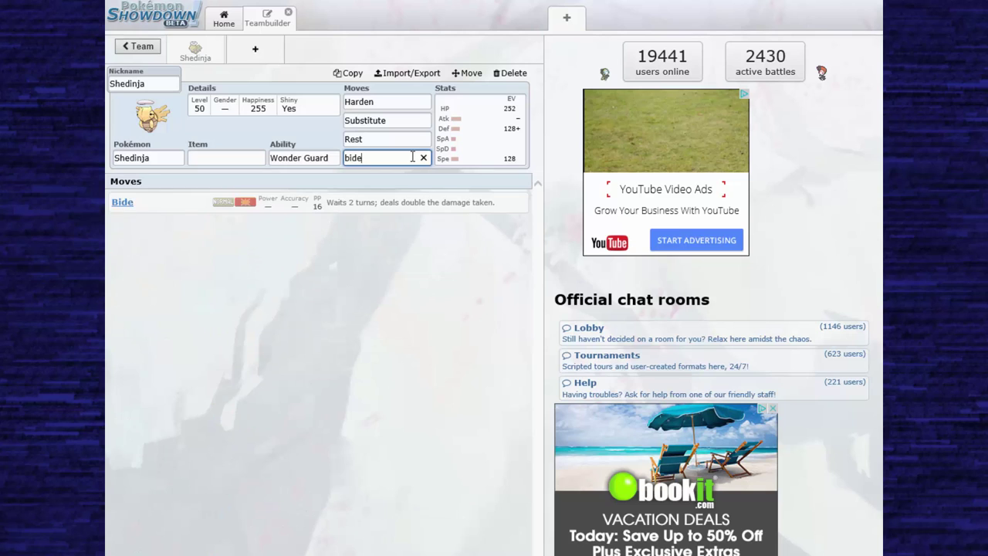
key("Return")
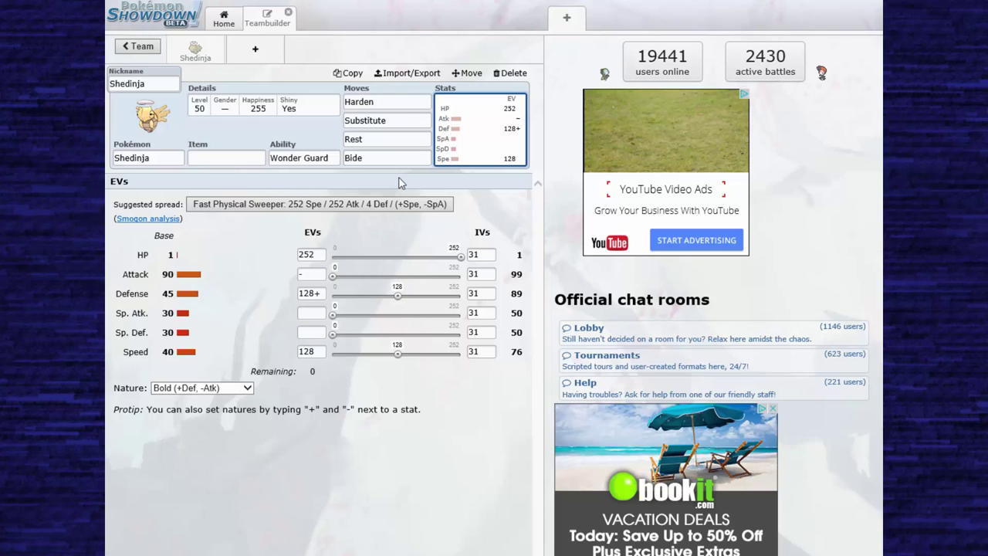
Replace Rest with Final Gambit in the third move slot
left_click(393, 138)
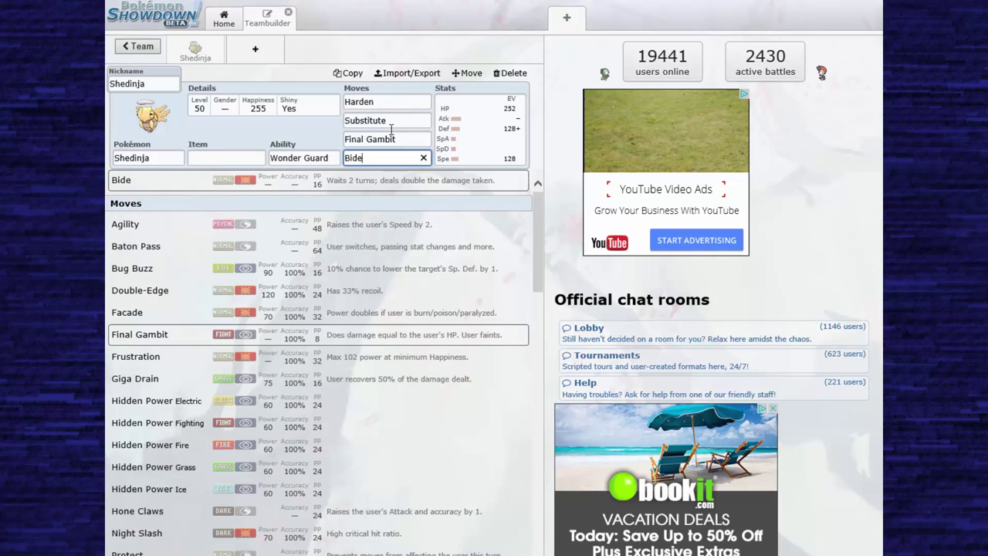
left_click(412, 140)
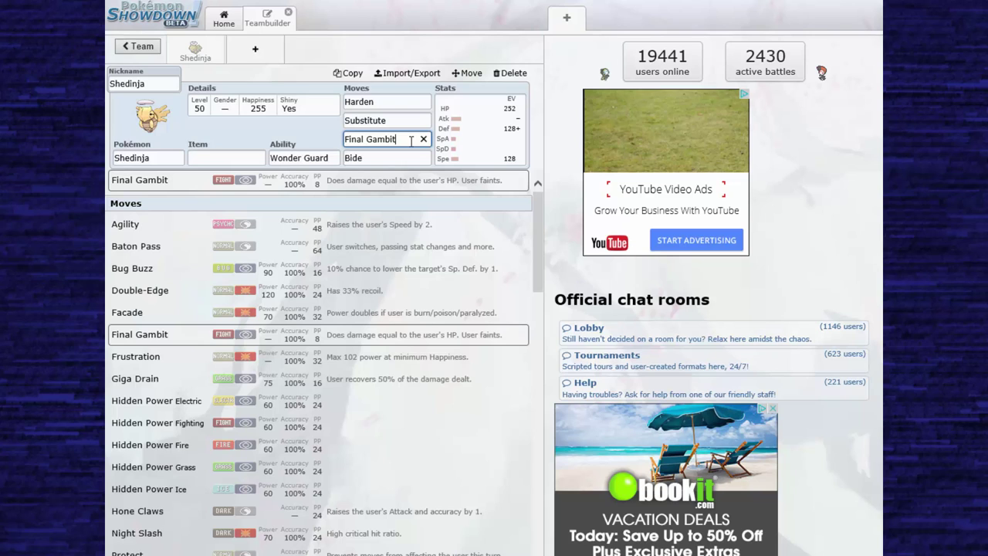
Replace Harden with Sandstorm in the first move slot
left_click(397, 101)
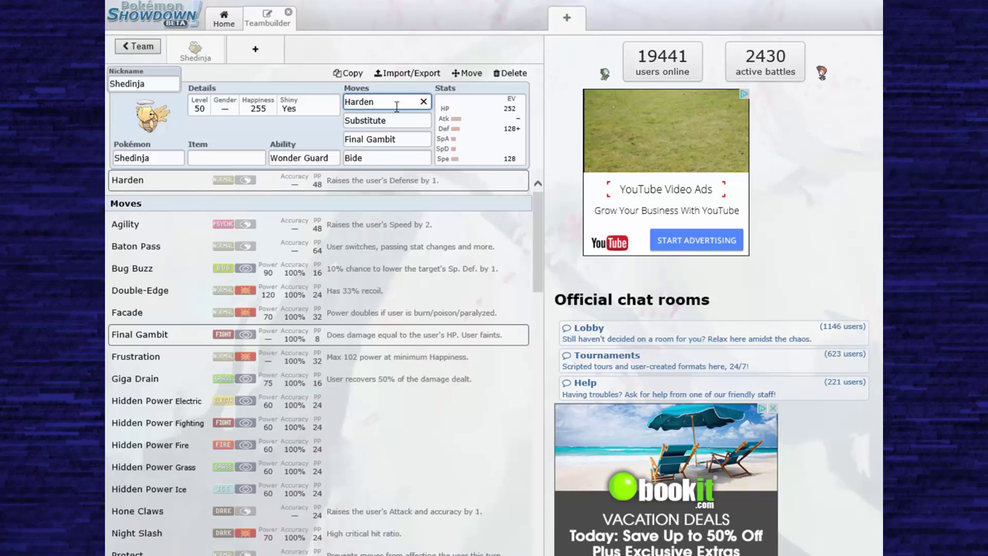
key("BackSpace")
key("BackSpace")
key("BackSpace")
key("BackSpace")
key("BackSpace")
key("BackSpace")
type("sand")
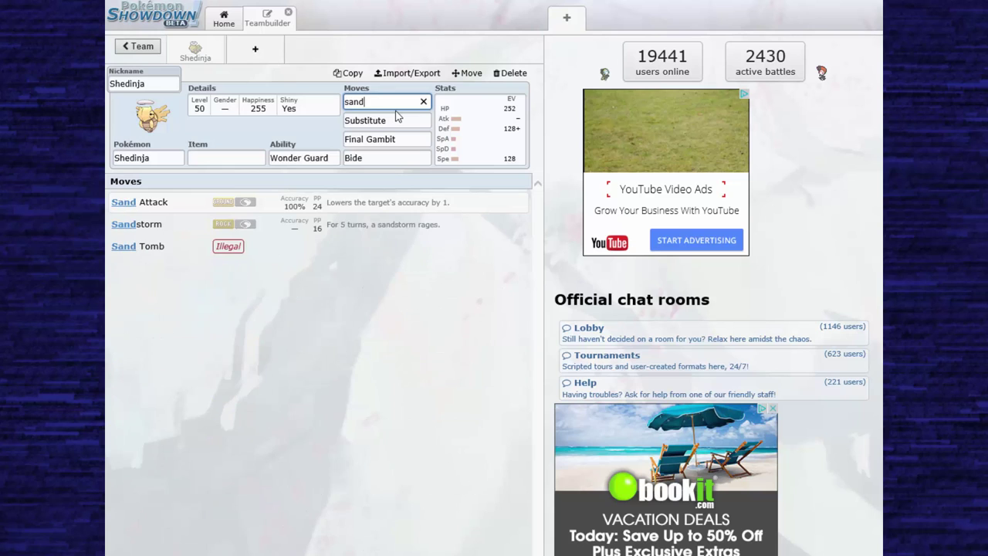
key("Down")
key("Return")
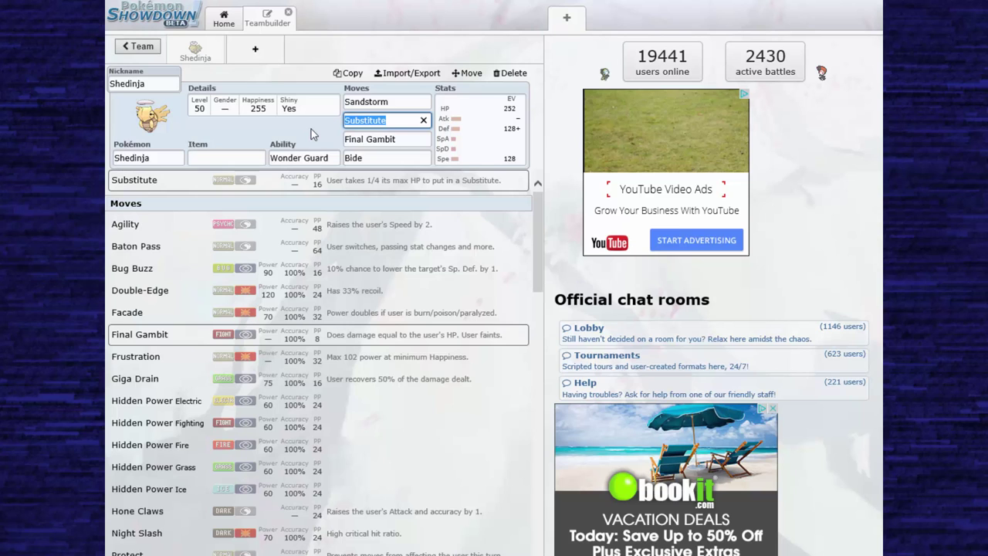
Give Shedinja the Life Orb as its held item
left_click(237, 158)
type("life or")
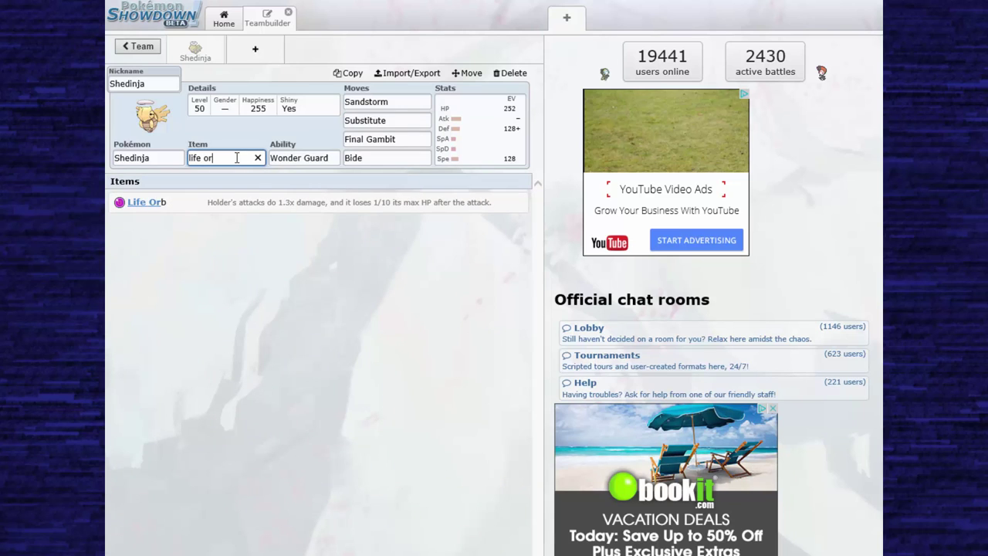
key("Return")
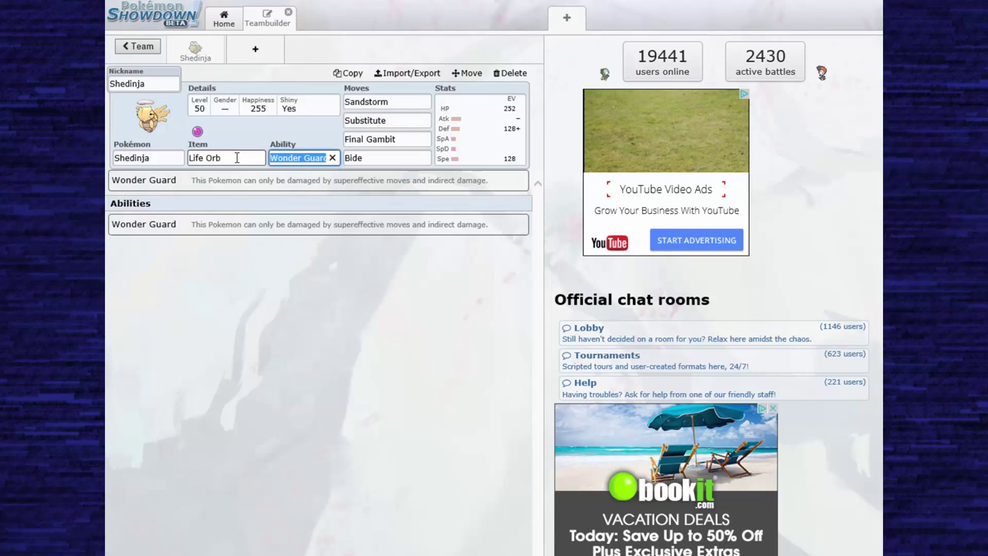
left_click(304, 123)
Replace Bide with Shadow Sneak in the fourth move slot
left_click(402, 156)
type("shadow")
key("Down")
key("Down")
key("Return")
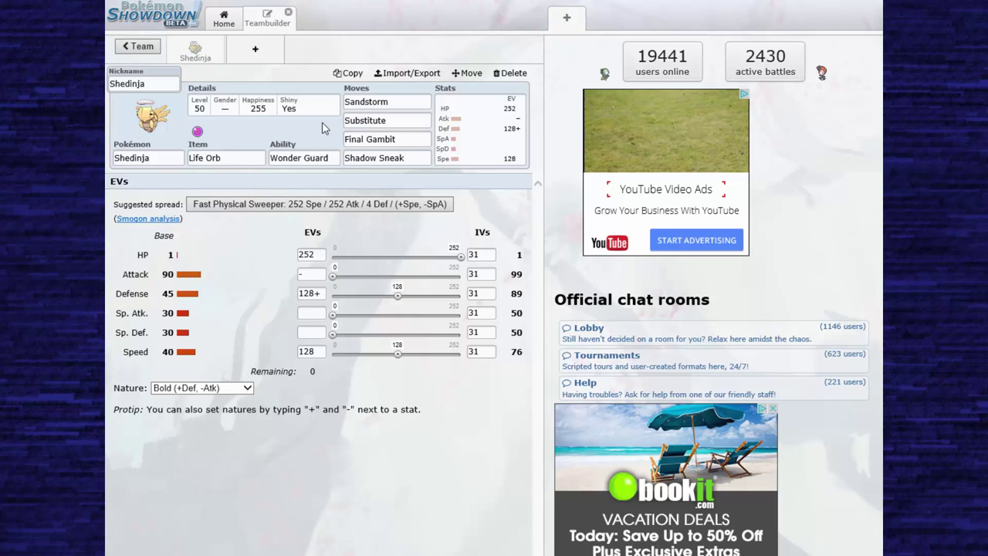
Change Shedinja's held item from Life Orb to Toxic Orb
left_click(243, 158)
key("BackSpace")
type("toxi")
key("Return")
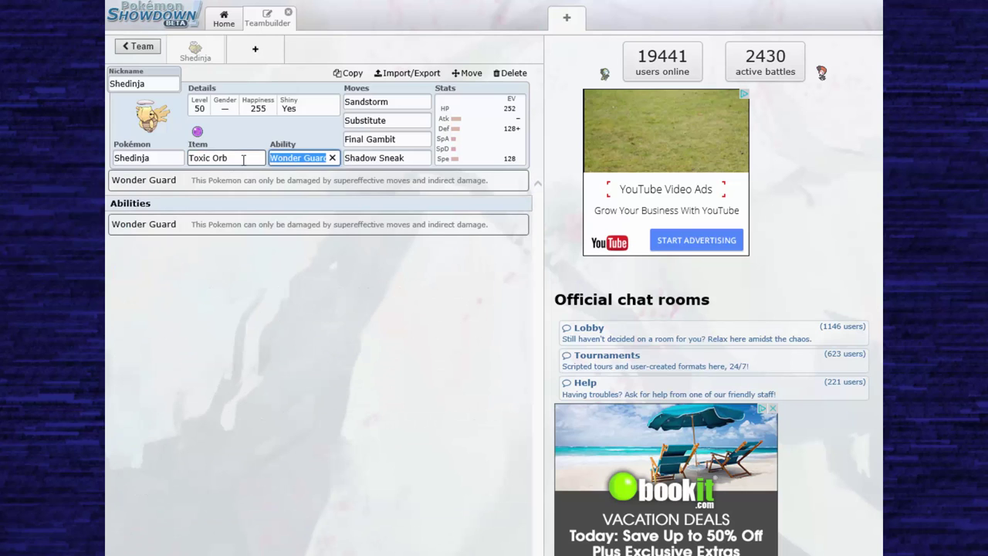
left_click(243, 158)
key("BackSpace")
key("BackSpace")
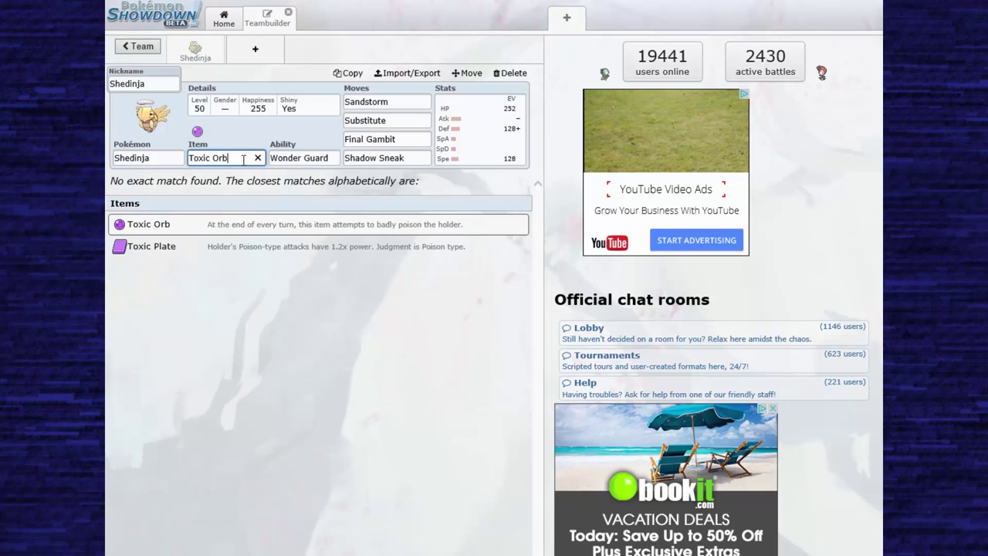
key("Return")
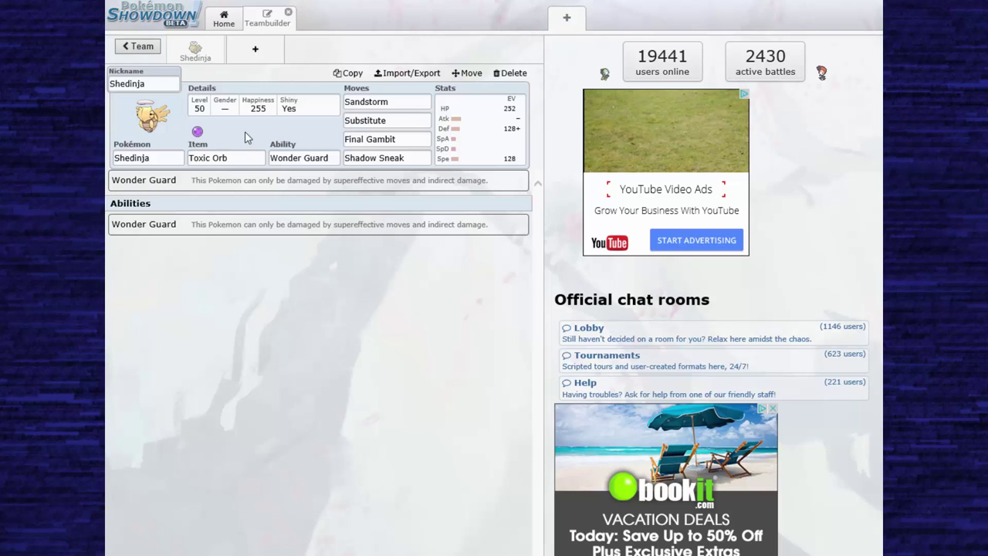
Replace Shedinja's held Toxic Orb with a Sitrus Berry
double_click(242, 157)
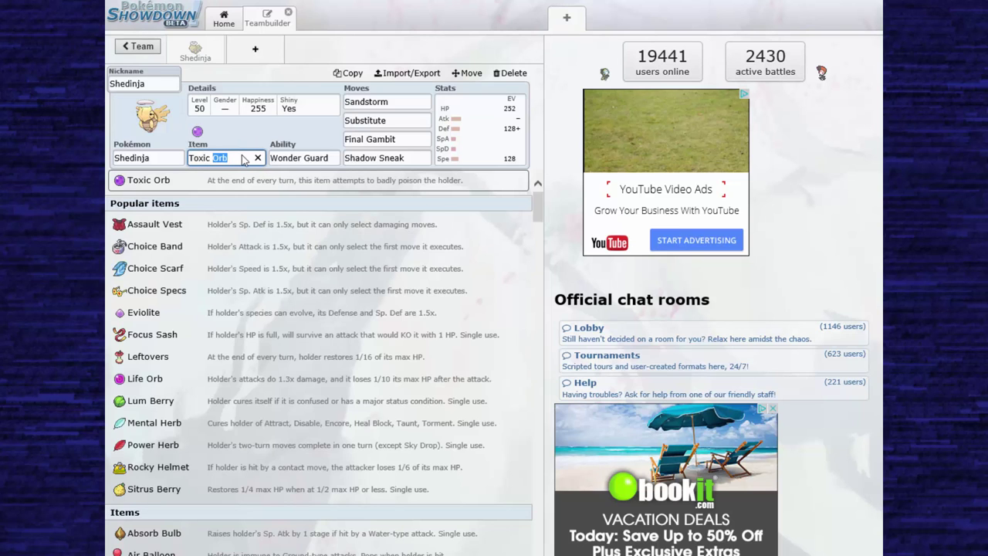
key("BackSpace")
key("BackSpace")
key("BackSpace")
key("BackSpace")
key("BackSpace")
key("BackSpace")
key("BackSpace")
type("sitr")
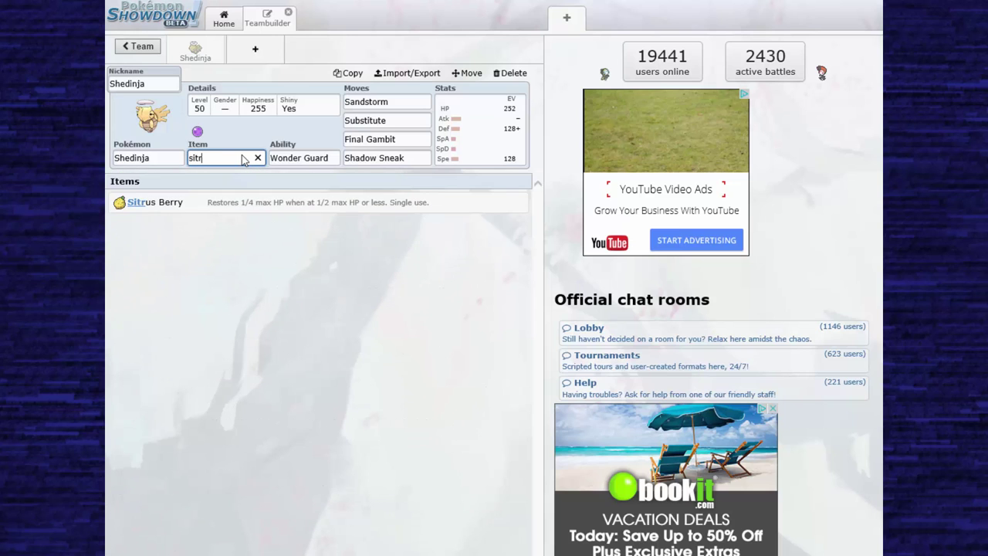
key("Return")
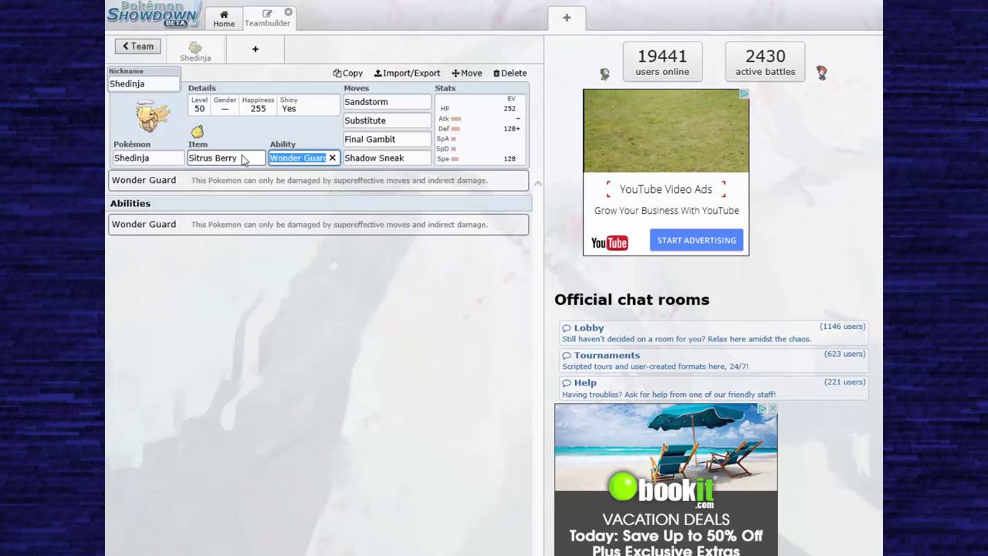
Switch Shedinja's held item to Leftovers, and open its EV and nature settings for review
left_click(244, 158)
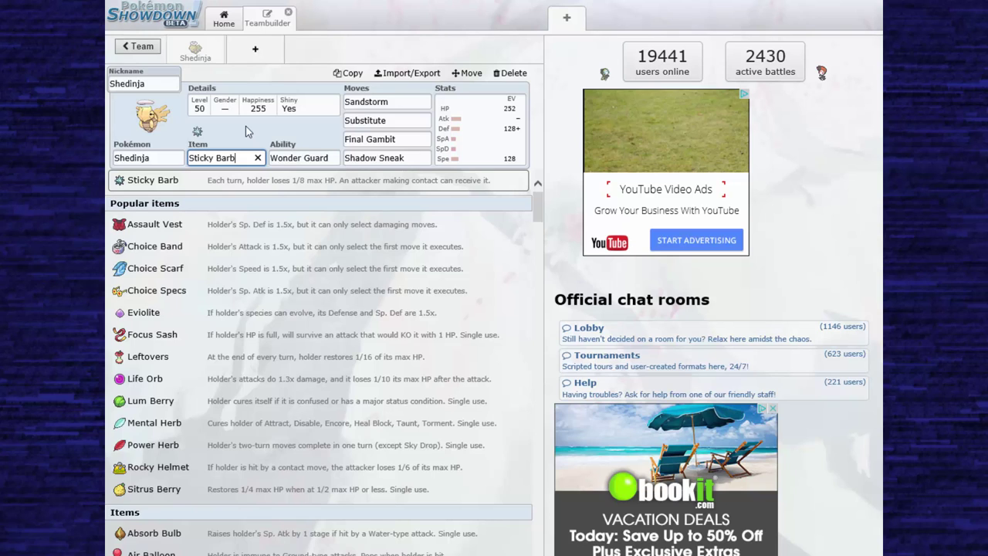
left_click(258, 158)
type("lefto")
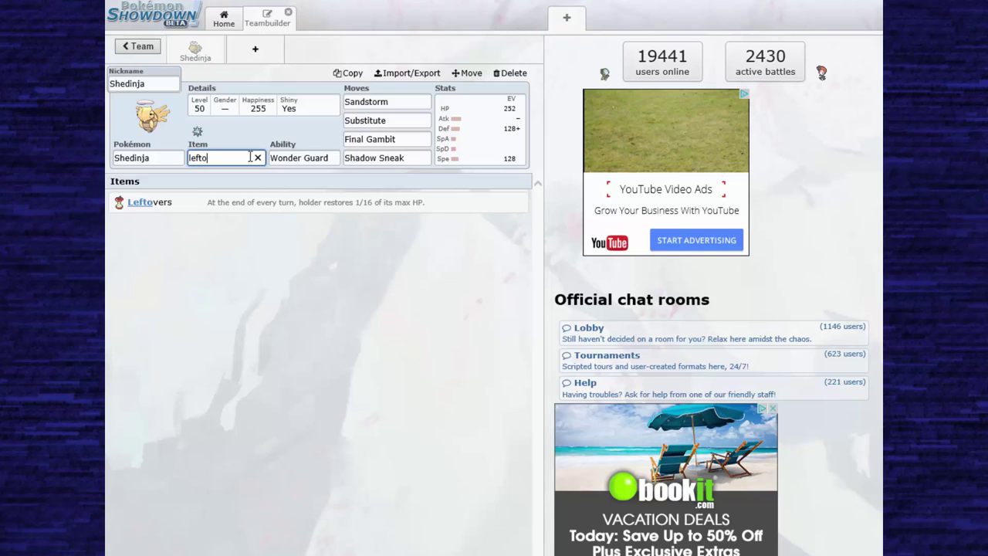
key("Return")
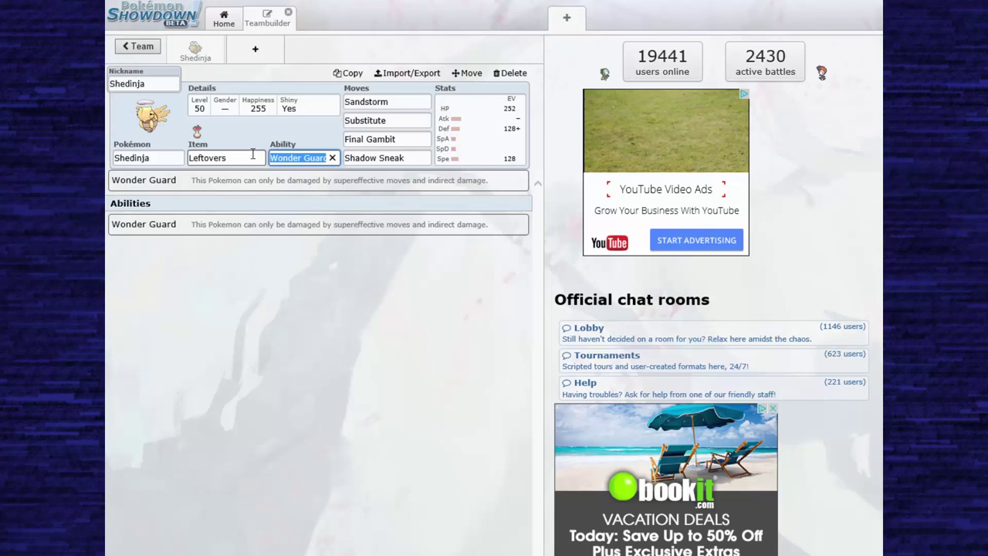
left_click(245, 133)
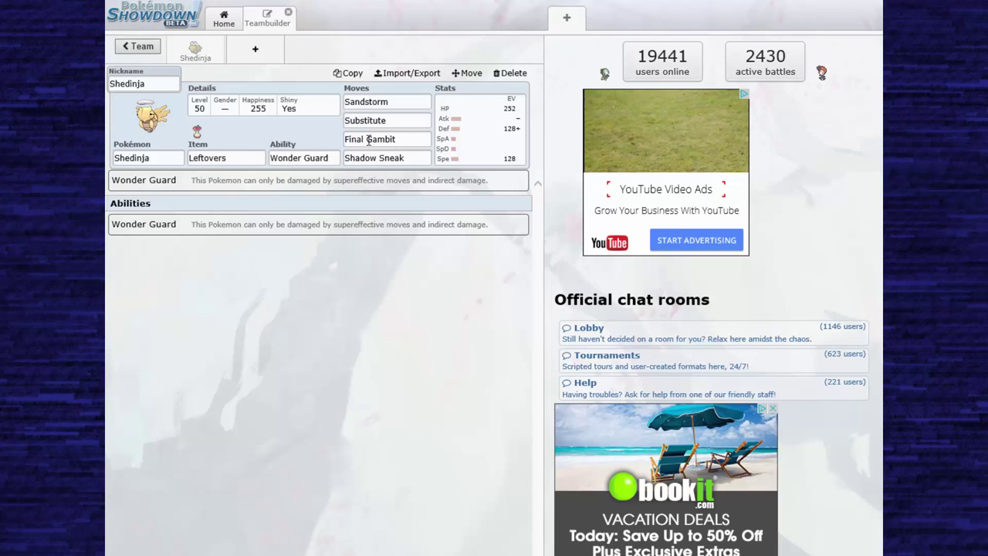
left_click(470, 155)
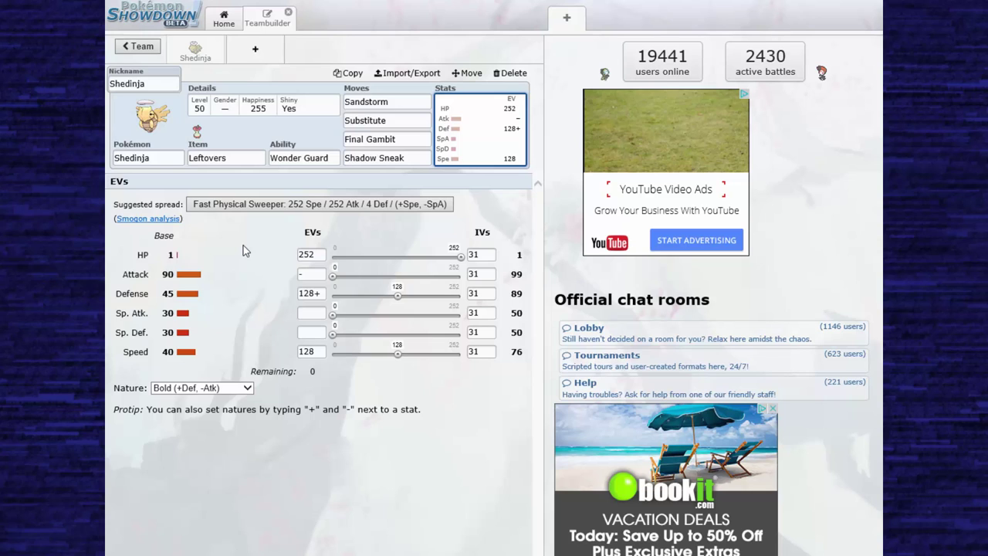
Change Shedinja's held item from Leftovers to Rocky Helmet, keeping the Wonder Guard ability
left_click(225, 158)
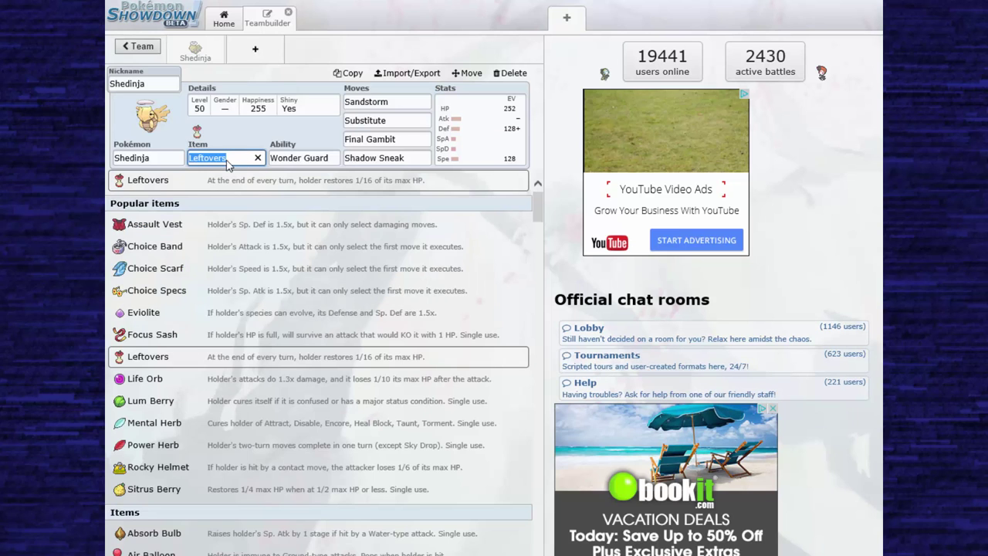
type("rock")
key("Down")
key("Down")
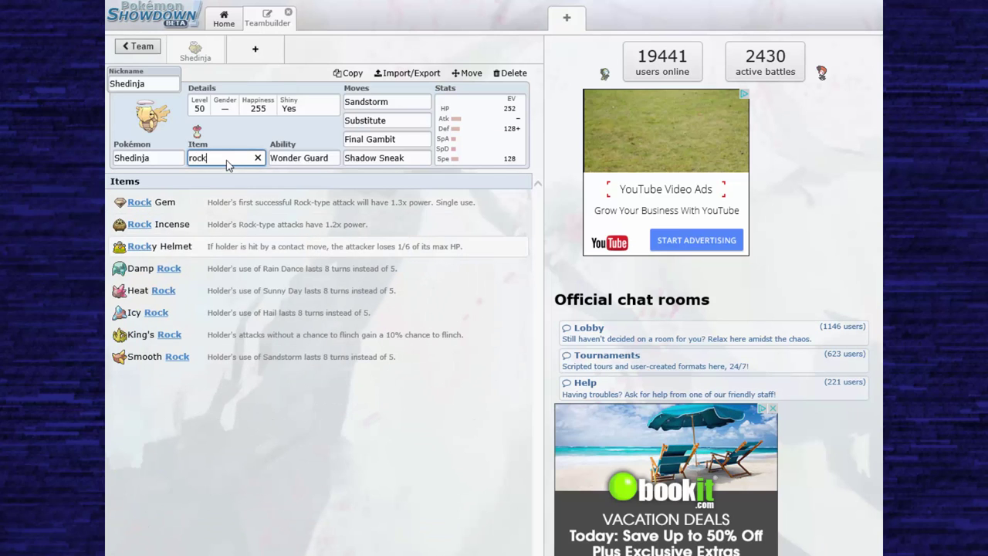
key("Return")
left_click(253, 131)
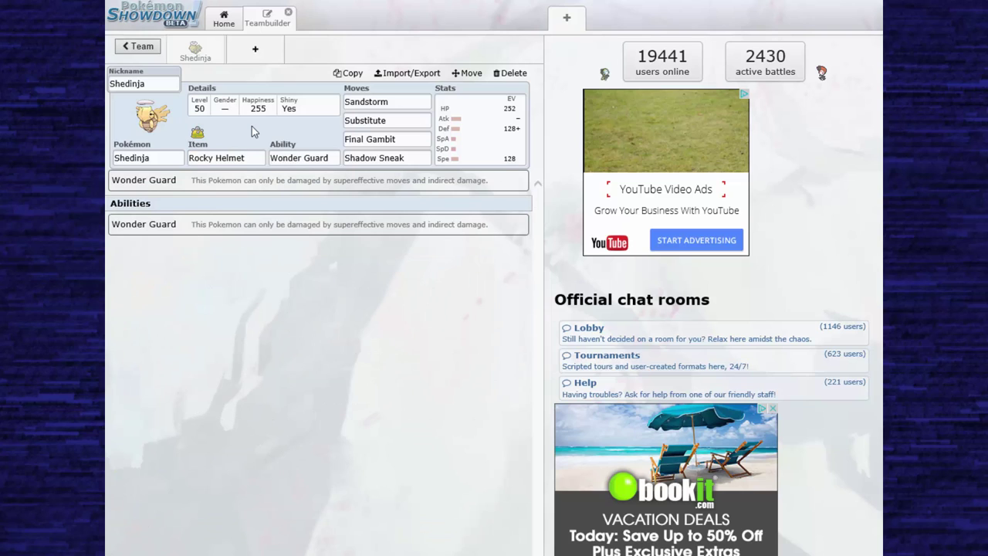